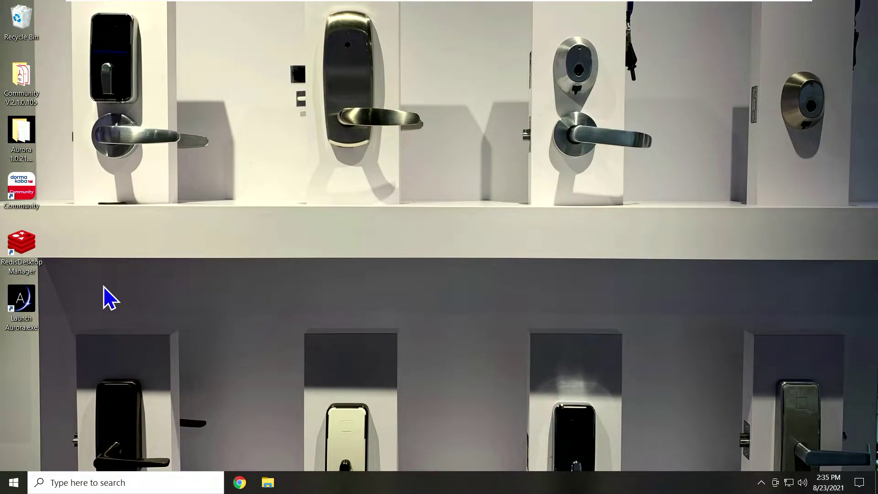
- Launch Aurora, log in as the KEYSCAN master user, and open Settings > Manage System User
double_click(23, 300)
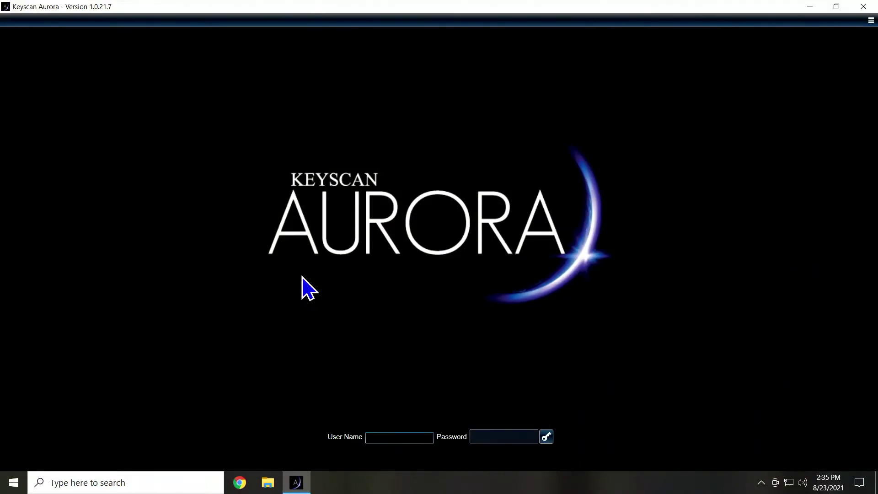
key("Tab")
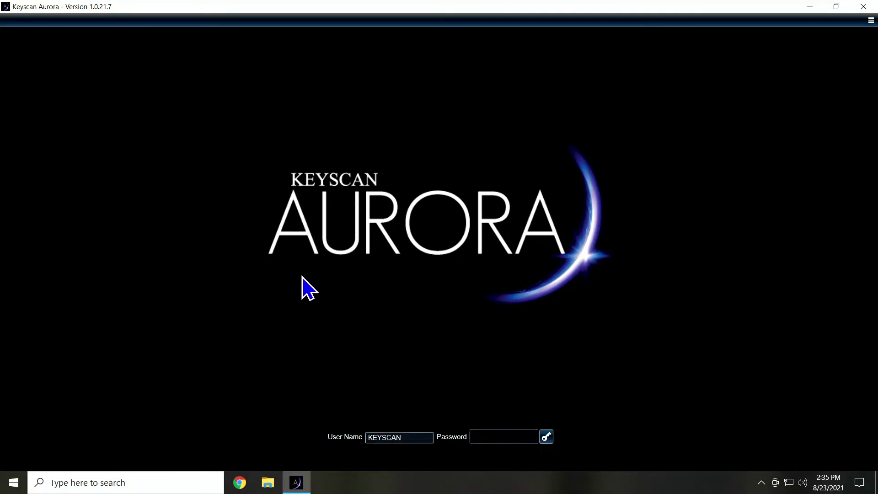
key("Return")
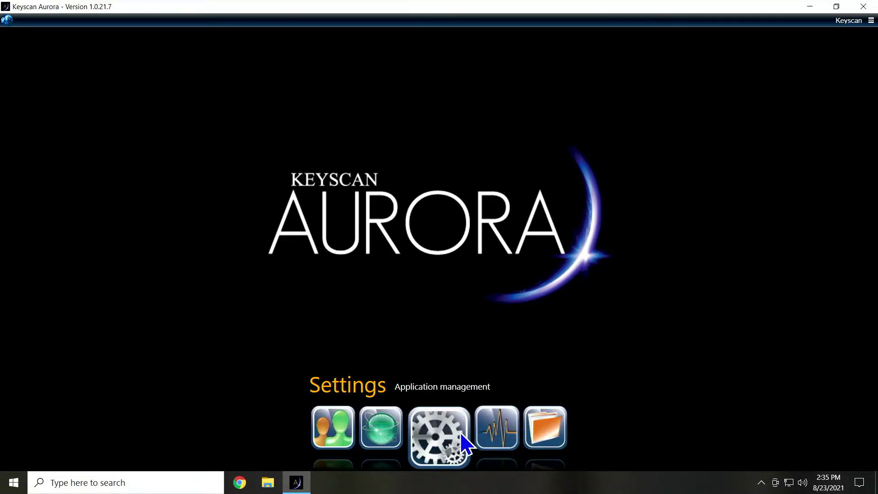
left_click(452, 433)
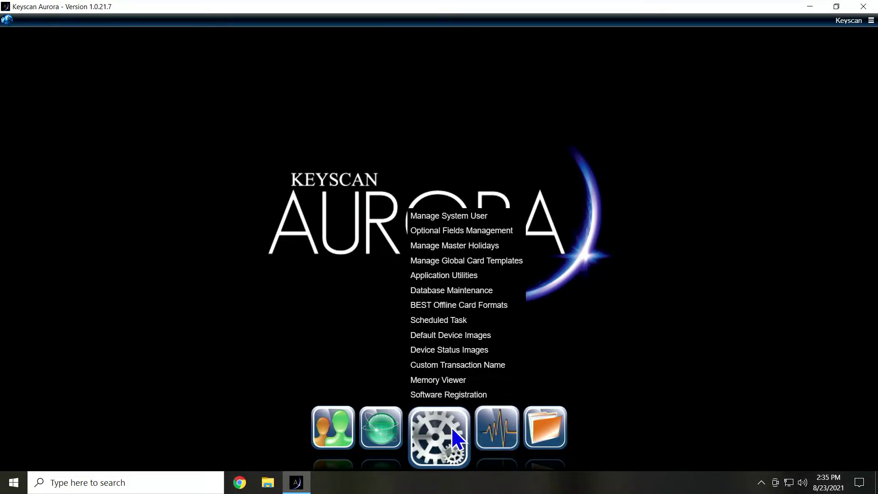
left_click(477, 216)
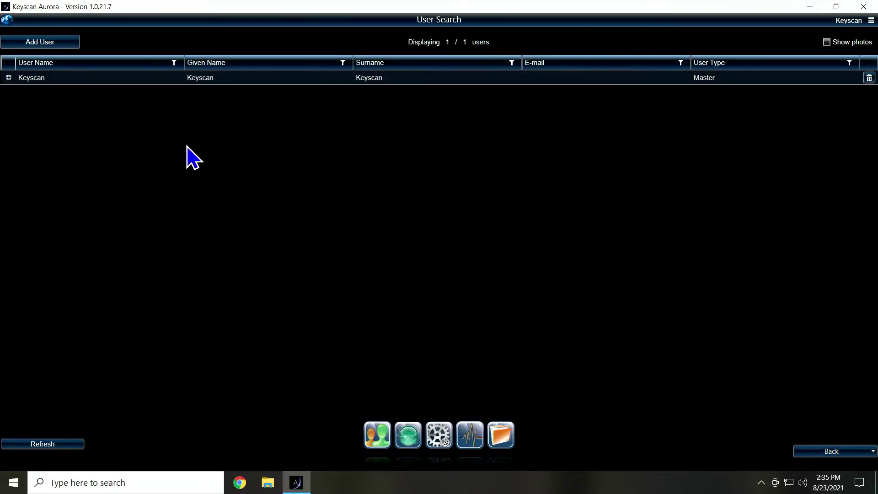
- Add a new system user named COMMUNITY and enter its password twice
left_click(52, 44)
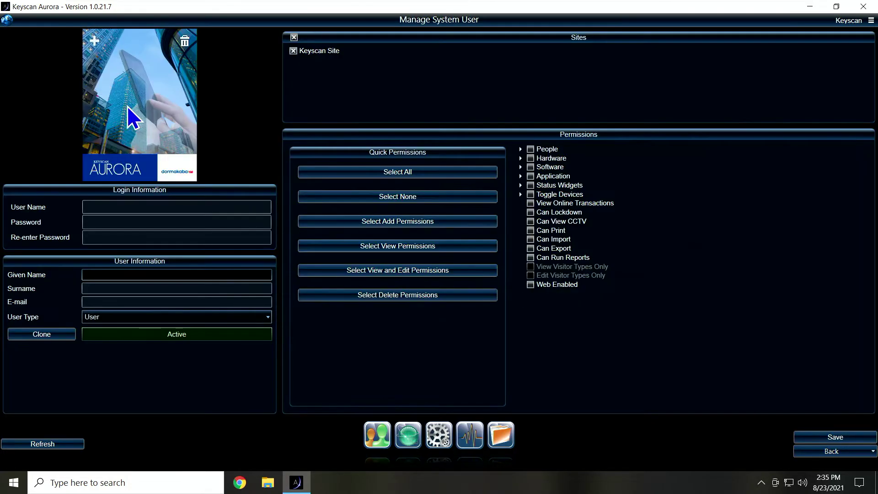
left_click(142, 206)
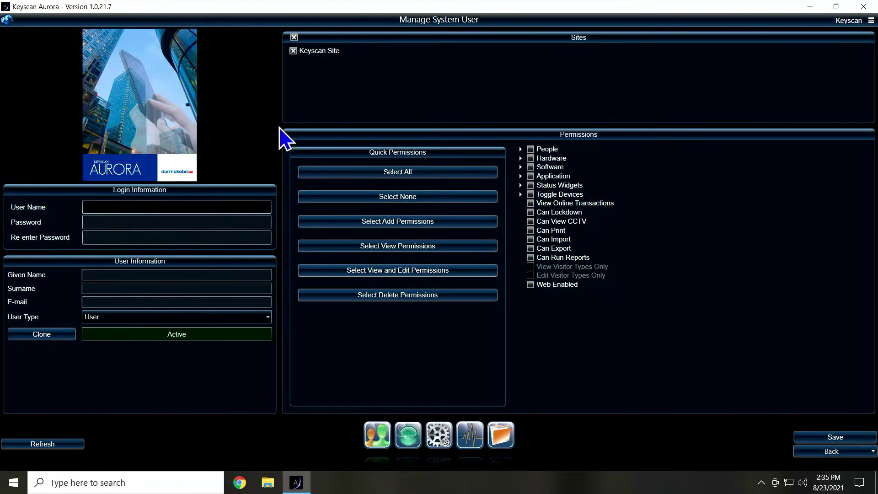
type("COMMUNITY")
left_click(165, 222)
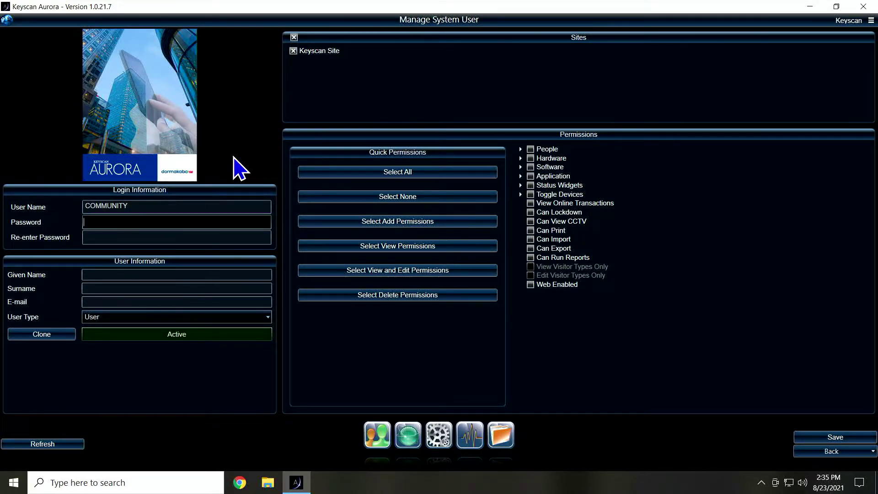
type("•••")
key("Tab")
type("••••")
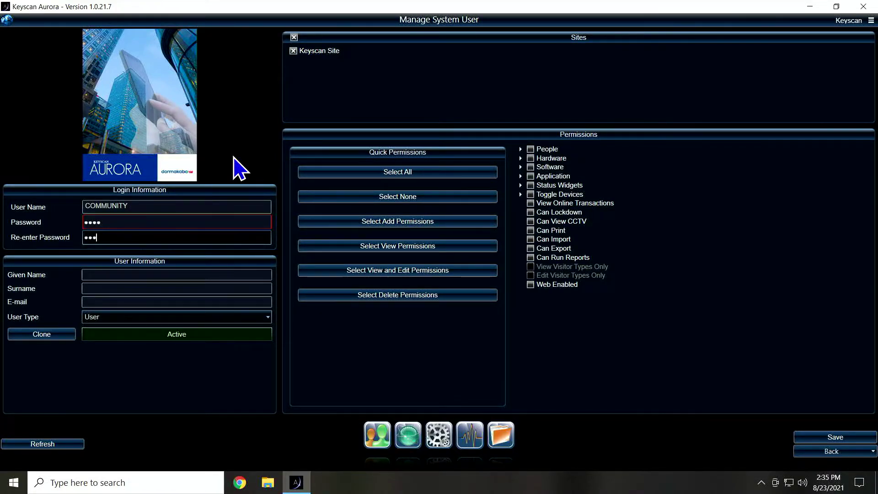
- Set given name COMMUNITY, surname INTEGRATION, and keep user type as User
left_click(211, 274)
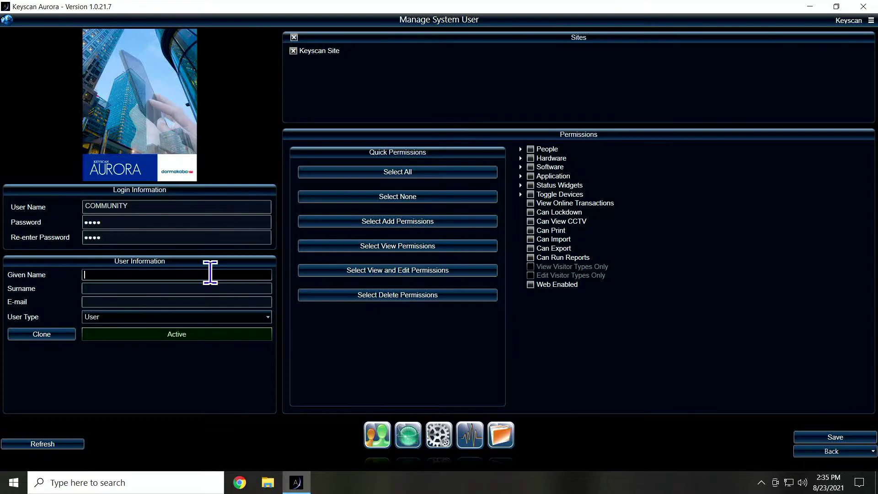
type("COMMUNITY")
key("Tab")
type("INTEGRATION")
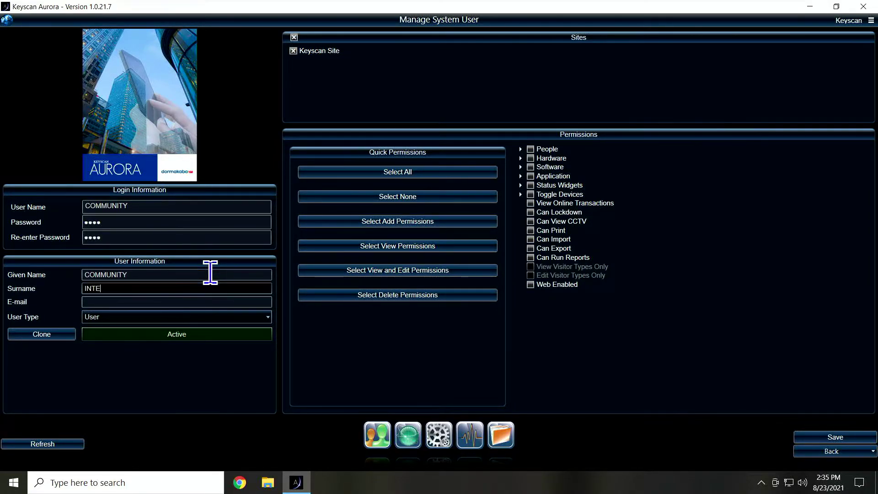
left_click(185, 317)
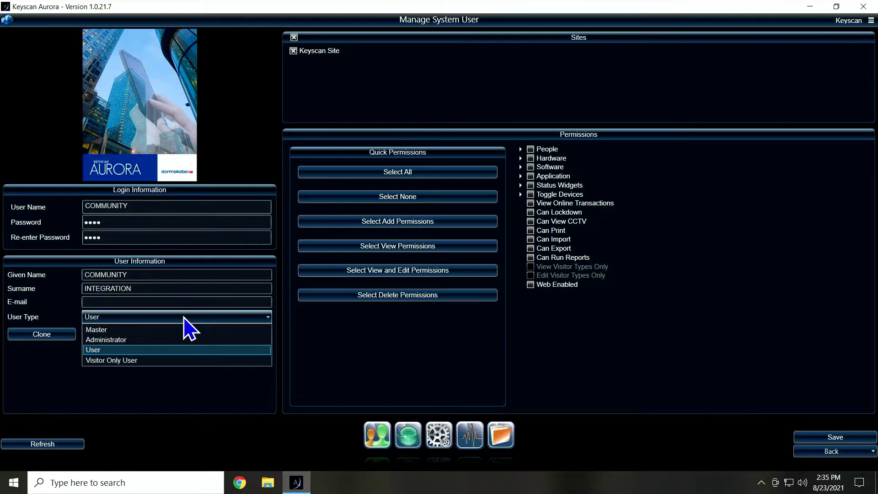
left_click(185, 318)
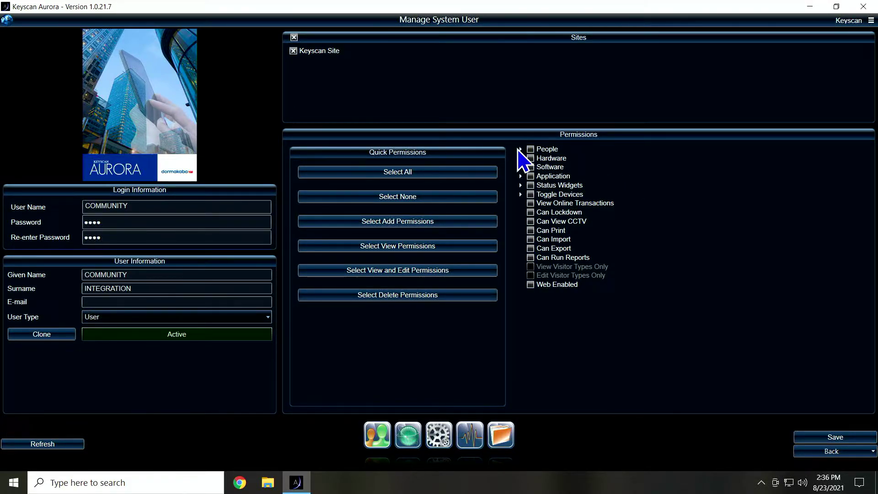
- Grant View and Edit People plus Add, Edit and Delete Credentials, leaving View Credentials unchecked
left_click(520, 149)
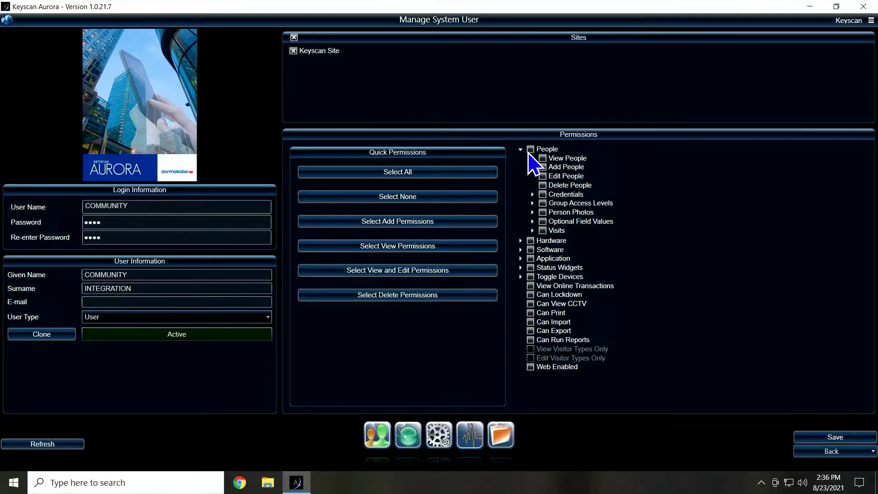
left_click(542, 159)
left_click(543, 177)
left_click(533, 195)
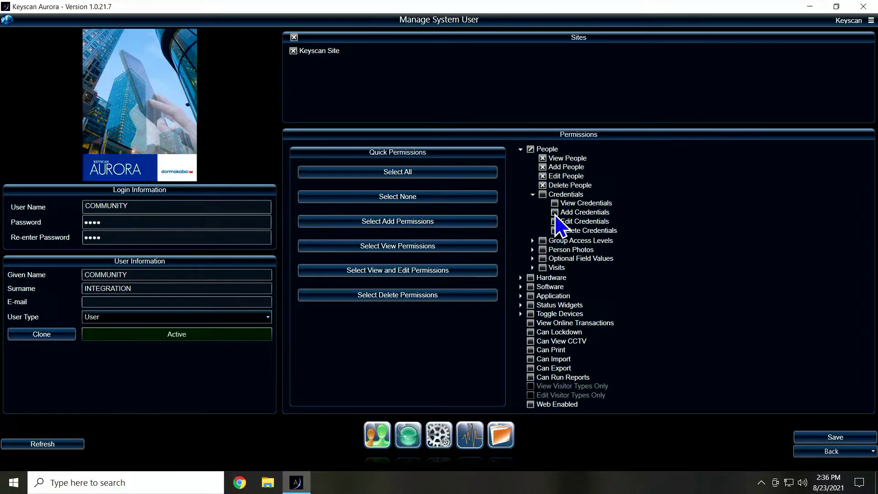
left_click(555, 212)
left_click(555, 221)
left_click(555, 230)
left_click(555, 203)
- Grant Edit Group Access Levels only, leaving the View Group Access Levels and View Optional Field Values permissions unchecked
left_click(532, 241)
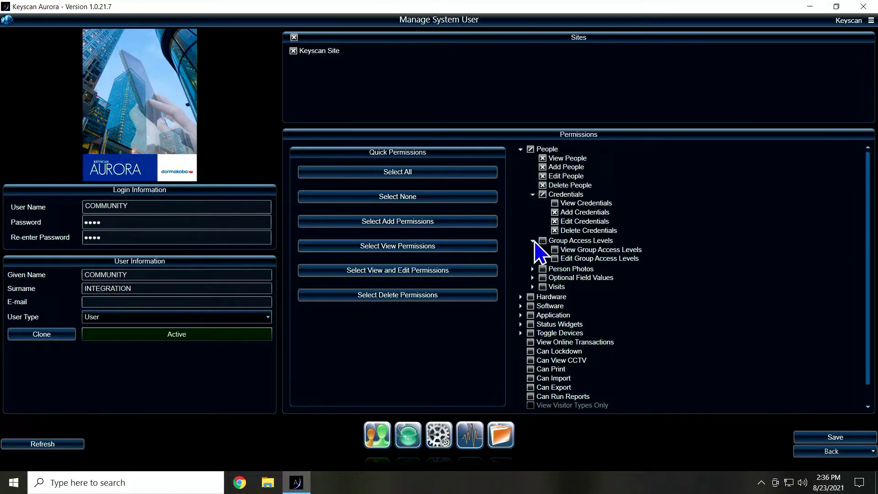
left_click(555, 259)
left_click(555, 251)
left_click(554, 250)
left_click(533, 277)
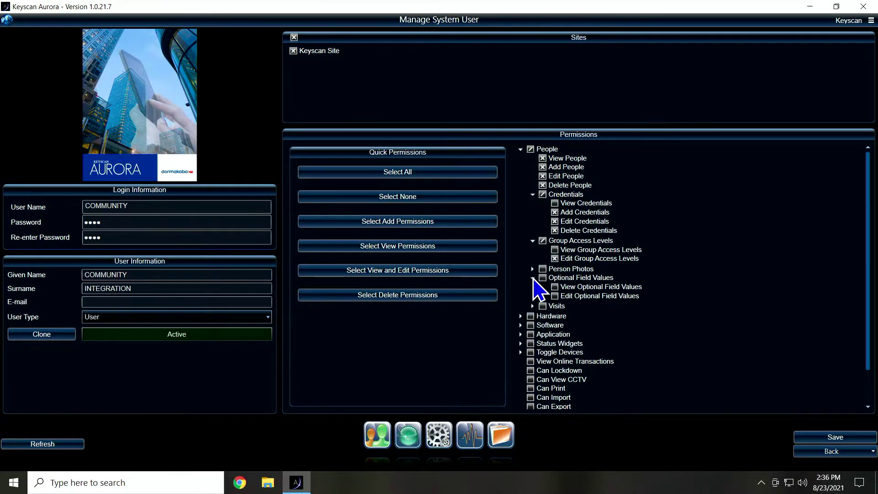
left_click(555, 288)
left_click(554, 288)
- Grant Edit Optional Field Values and, under Software > Groups, View Groups
left_click(555, 296)
left_click(522, 326)
scroll(645, 316, "down", 2)
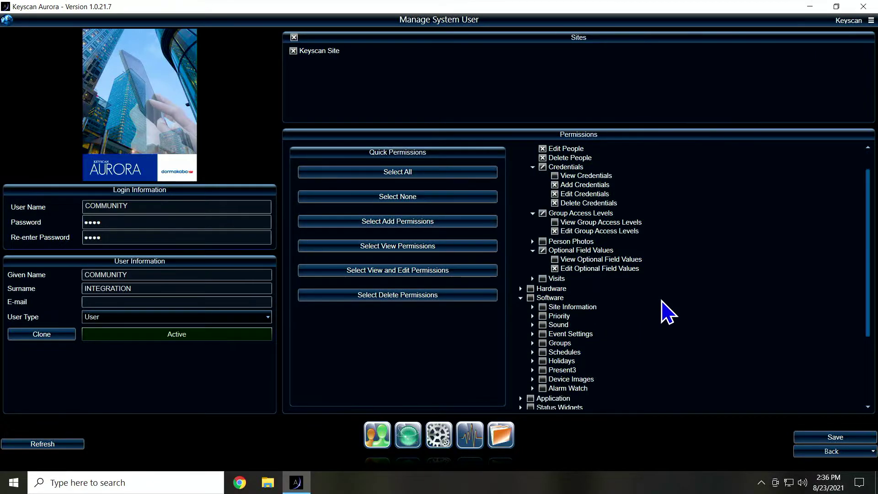
left_click(533, 316)
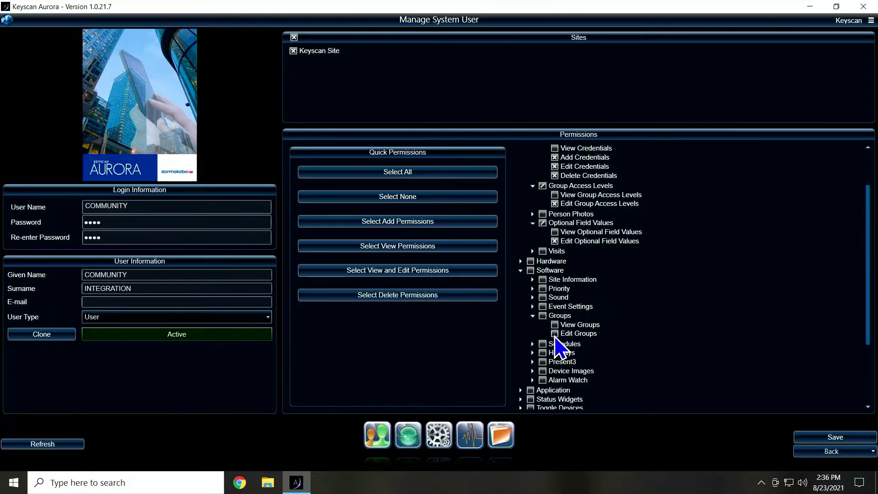
left_click(555, 326)
- Save the COMMUNITY user and close Keyscan Aurora
scroll(641, 306, "up", 2)
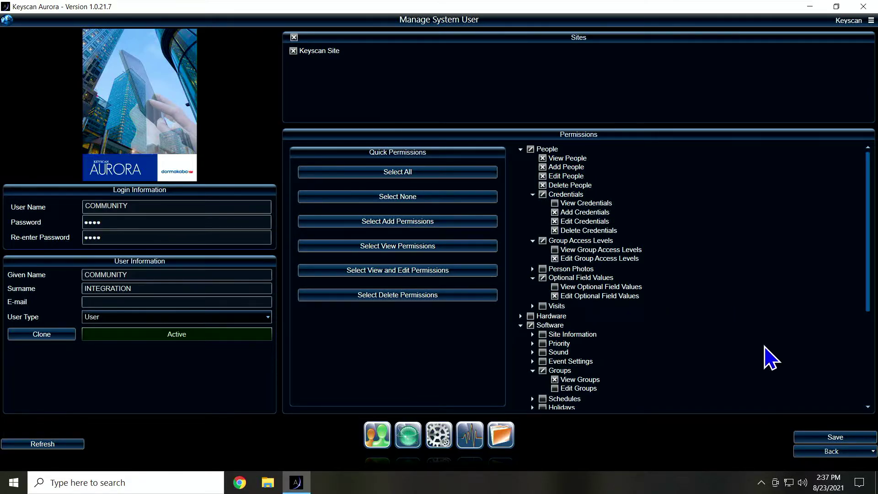
left_click(831, 436)
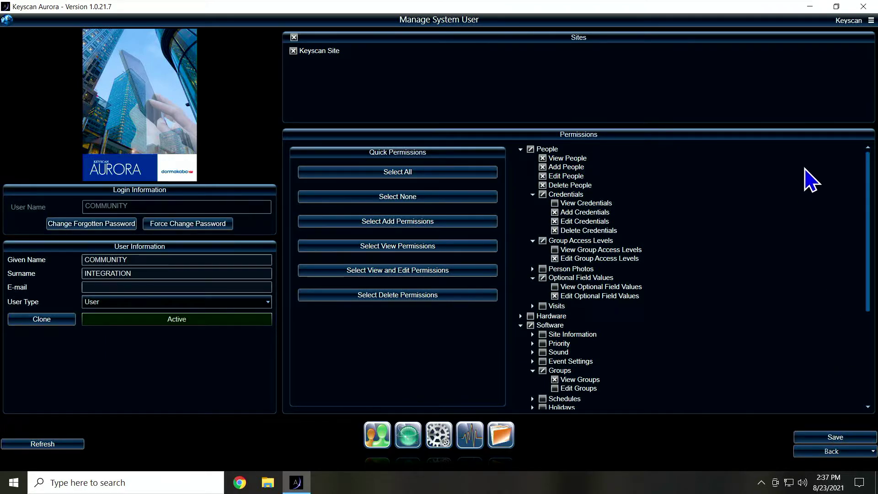
left_click(863, 7)
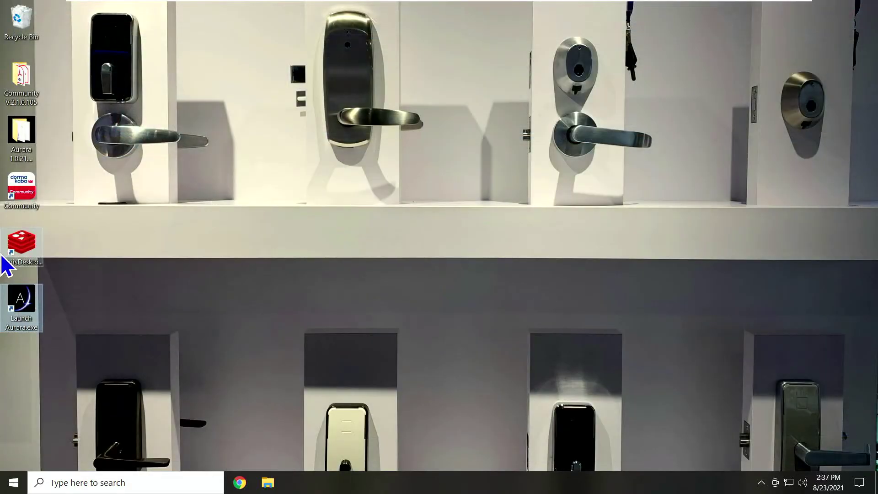
- Relaunch Aurora and log in as COMMUNITY, setting and confirming the required new password
double_click(19, 300)
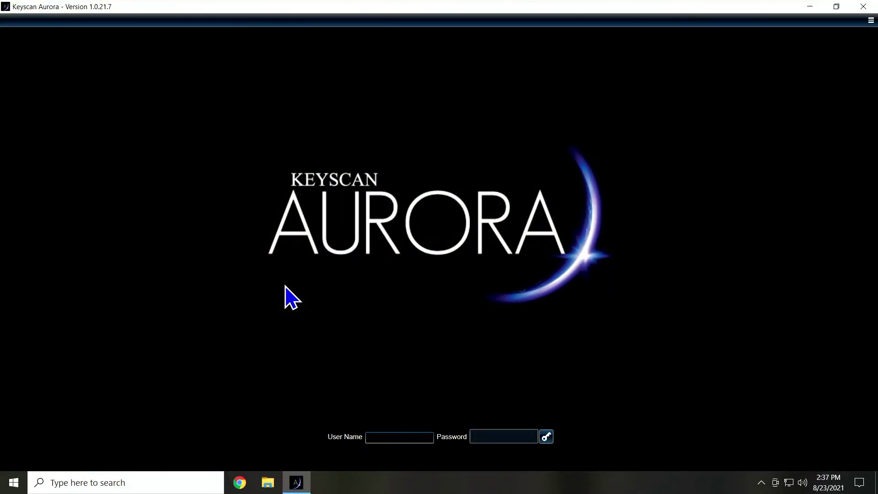
key("Tab")
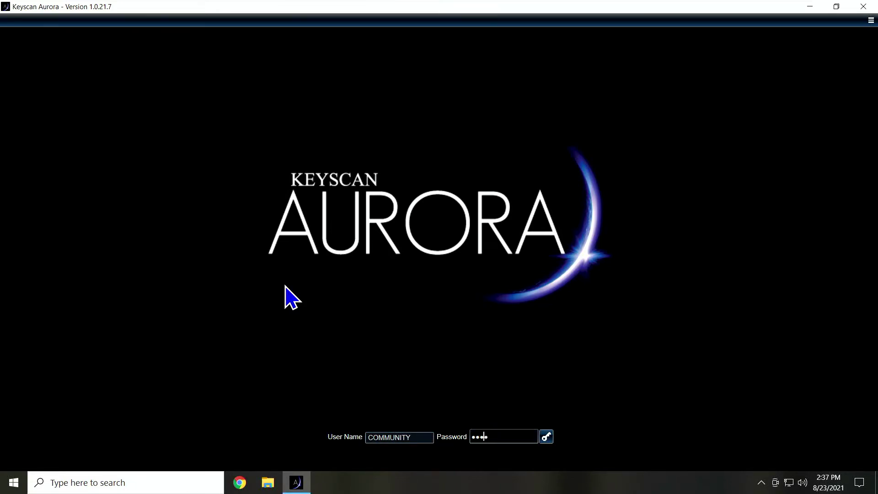
key("Return")
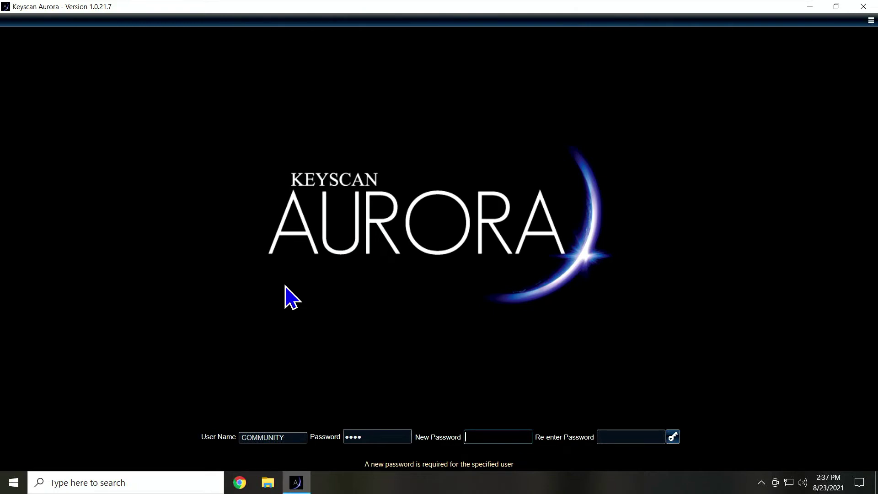
key("Tab")
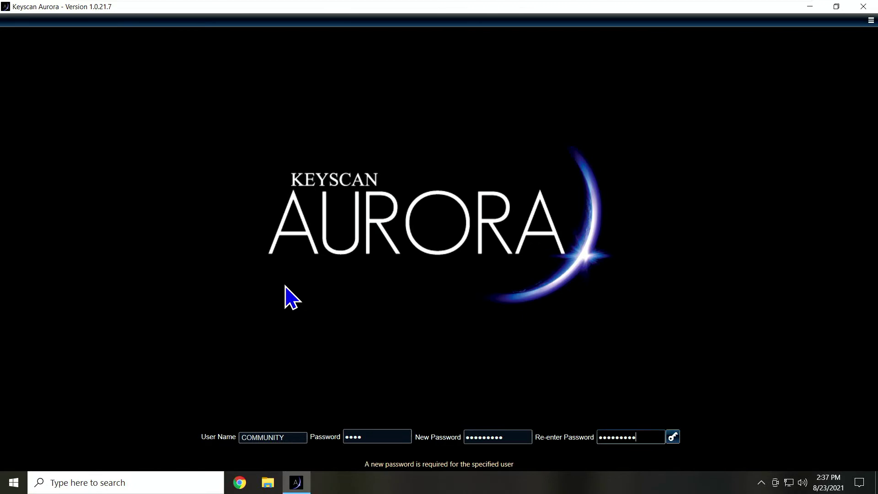
key("Return")
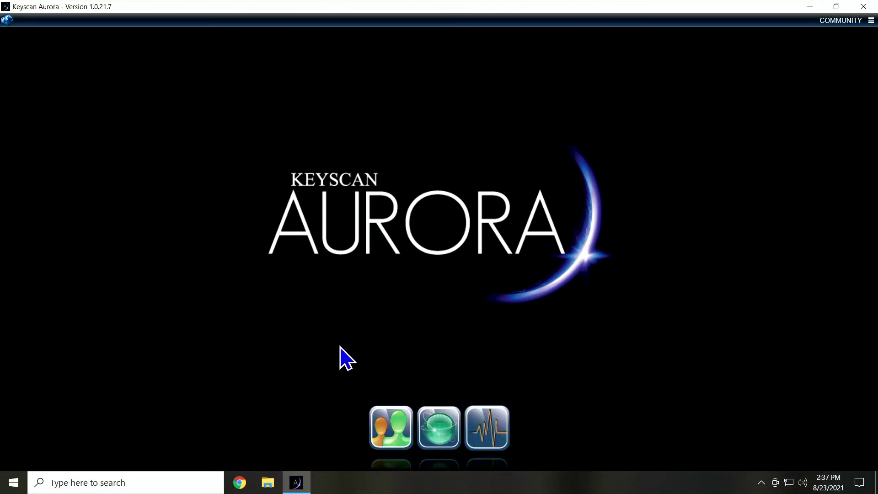